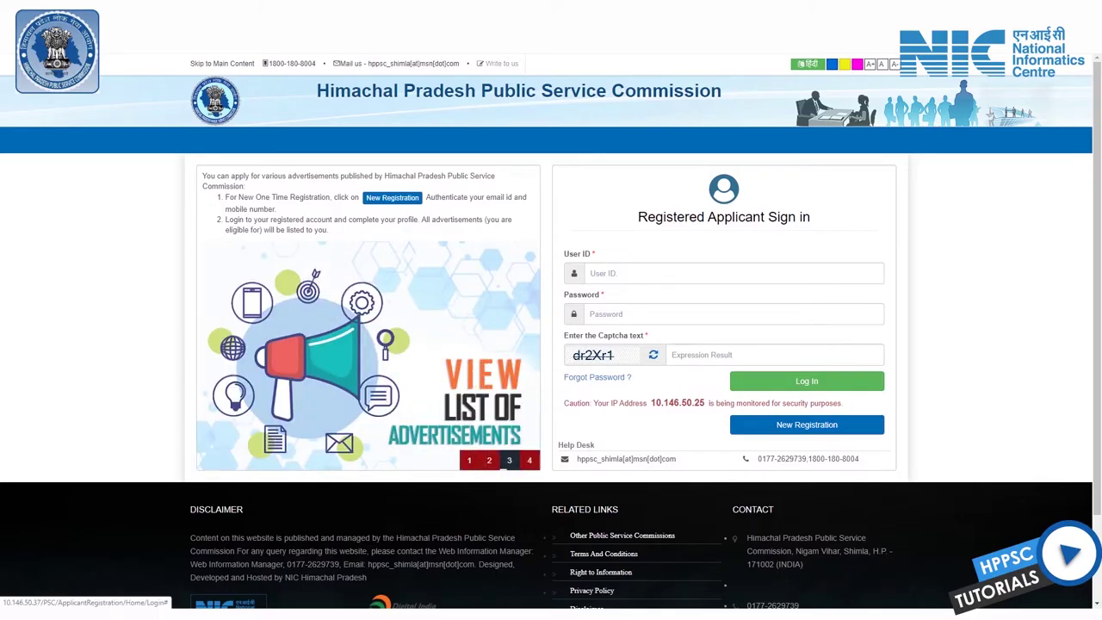
Step: From Write to Us, enter the security key and verify the mobile number with the one-time code
left_click(502, 62)
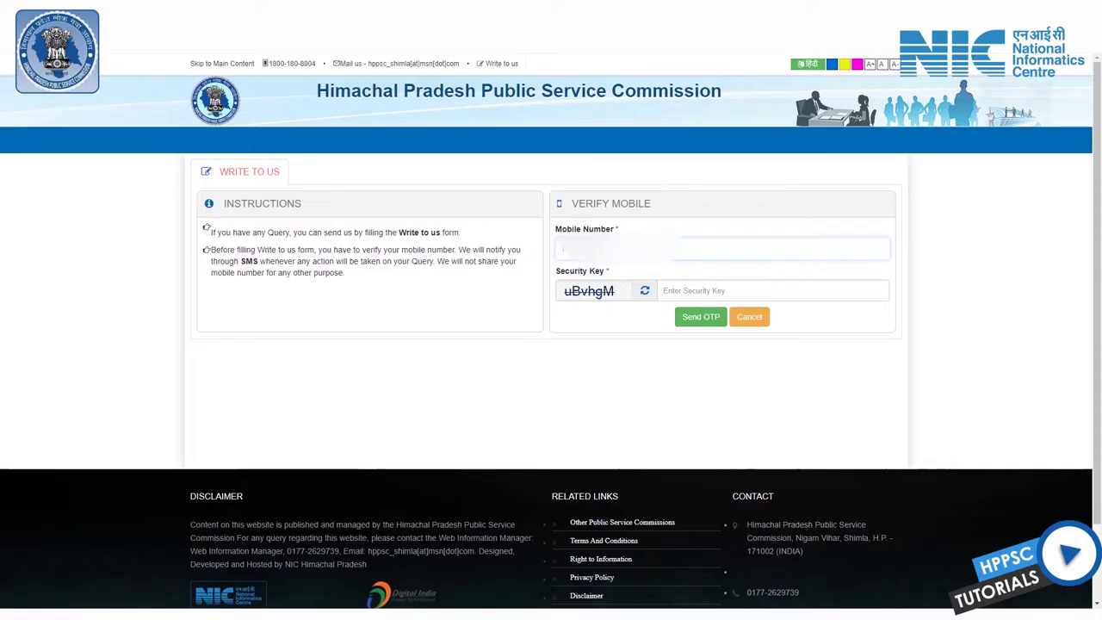
left_click(664, 290)
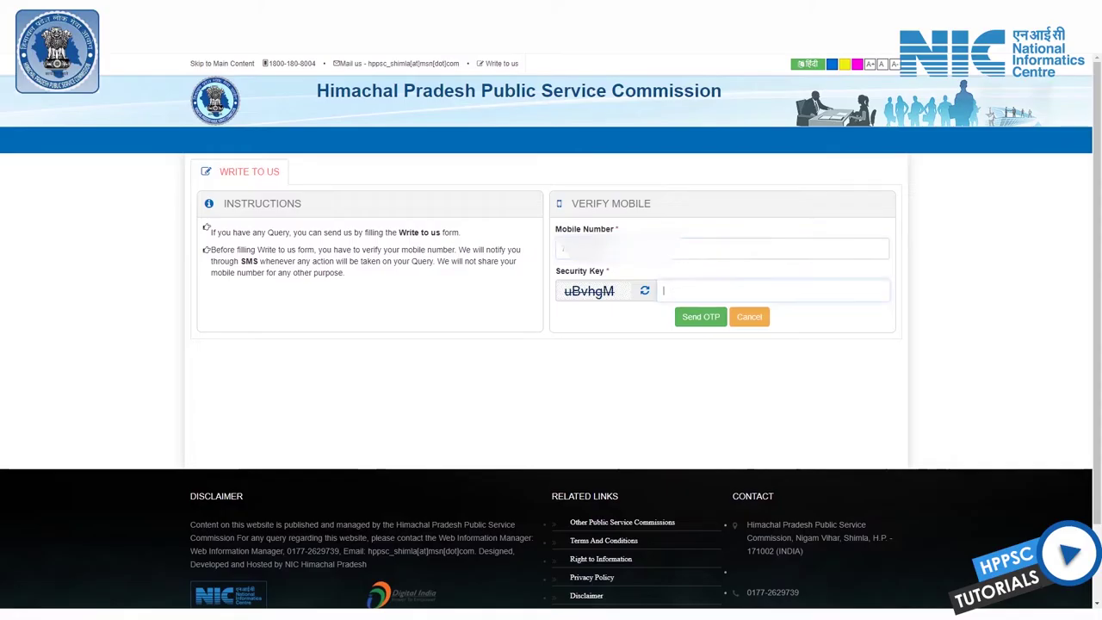
type("uBvhgM")
key("Tab")
key("Return")
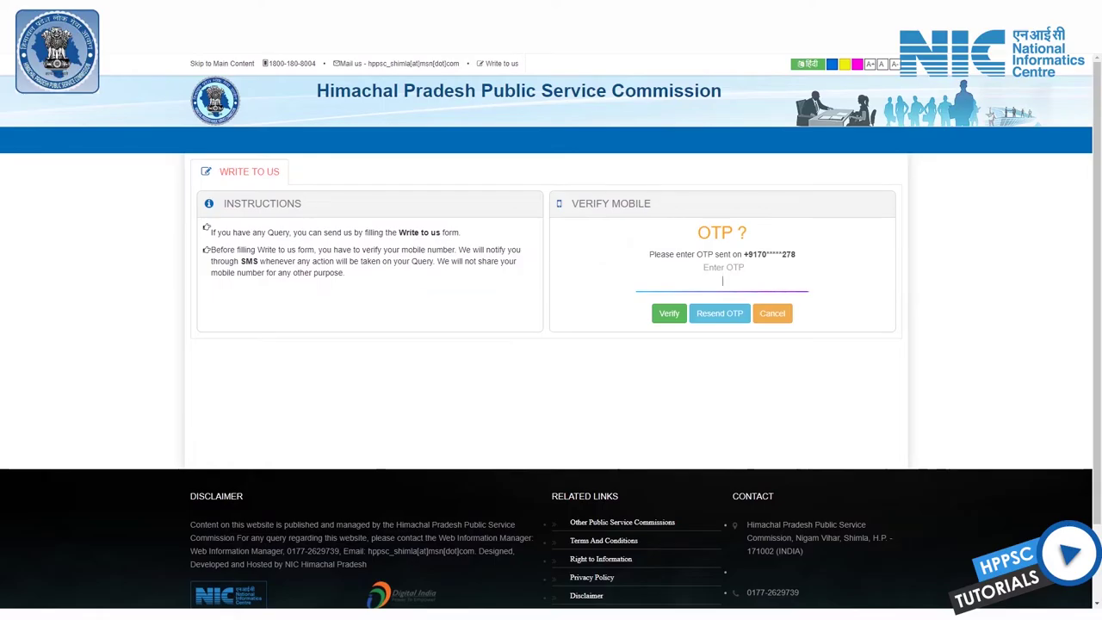
type("123456")
key("Return")
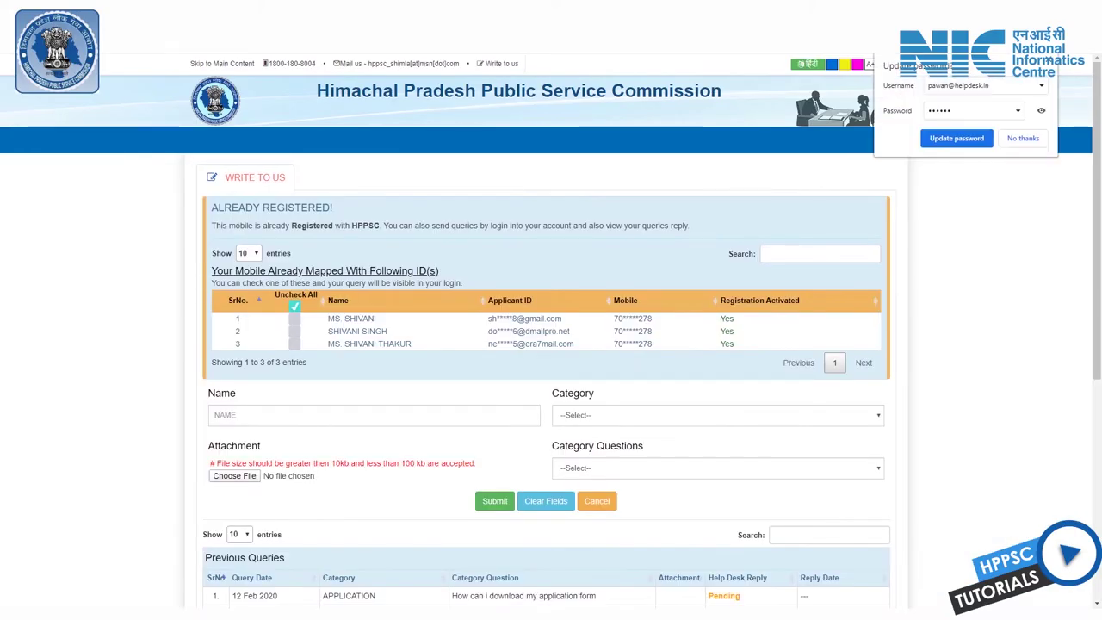
scroll(551, 344, "down", 1)
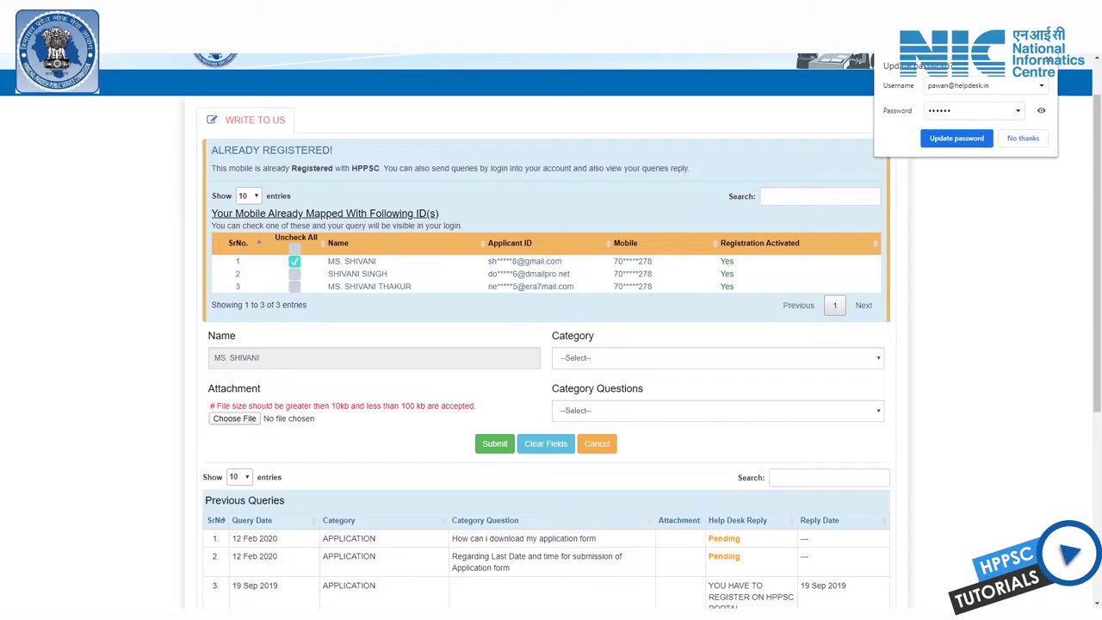
left_click_drag(488, 274, 552, 261)
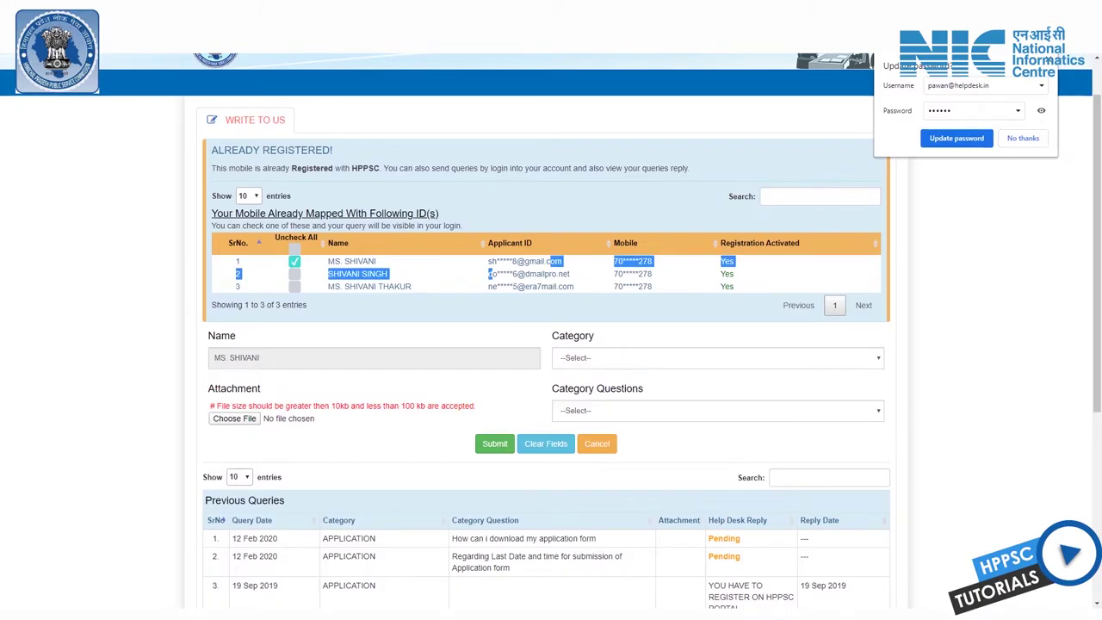
left_click(551, 260)
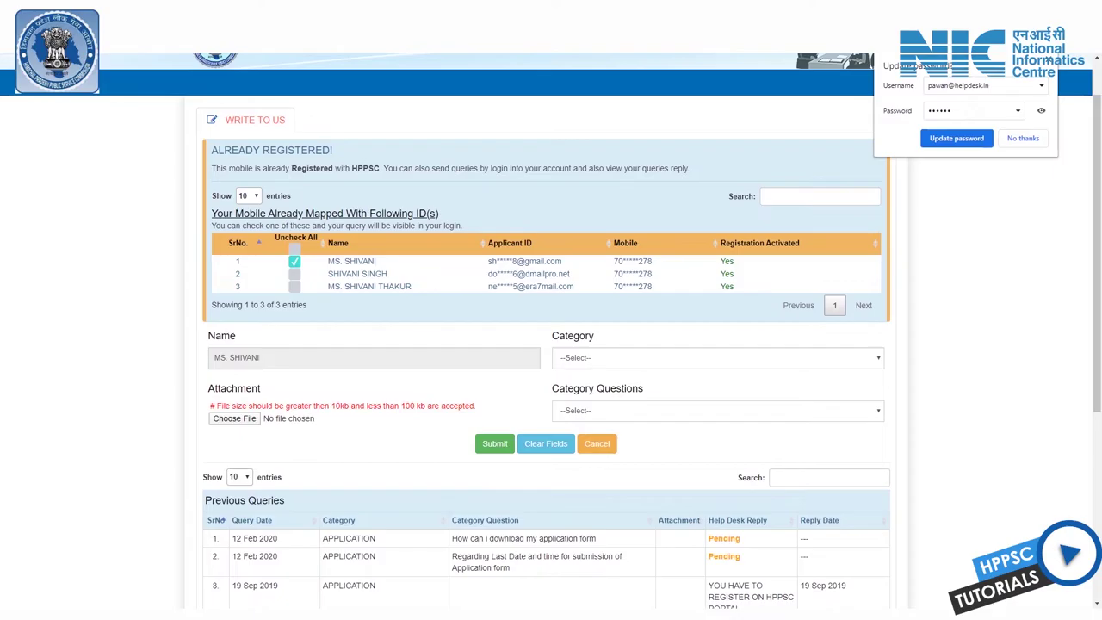
left_click_drag(499, 261, 561, 261)
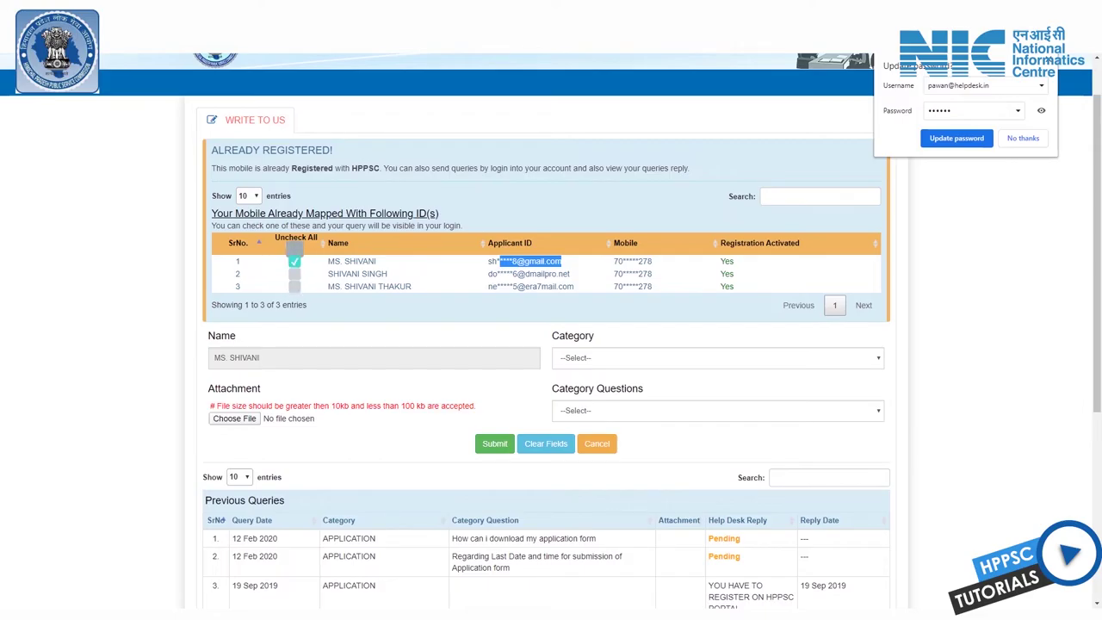
left_click(294, 260)
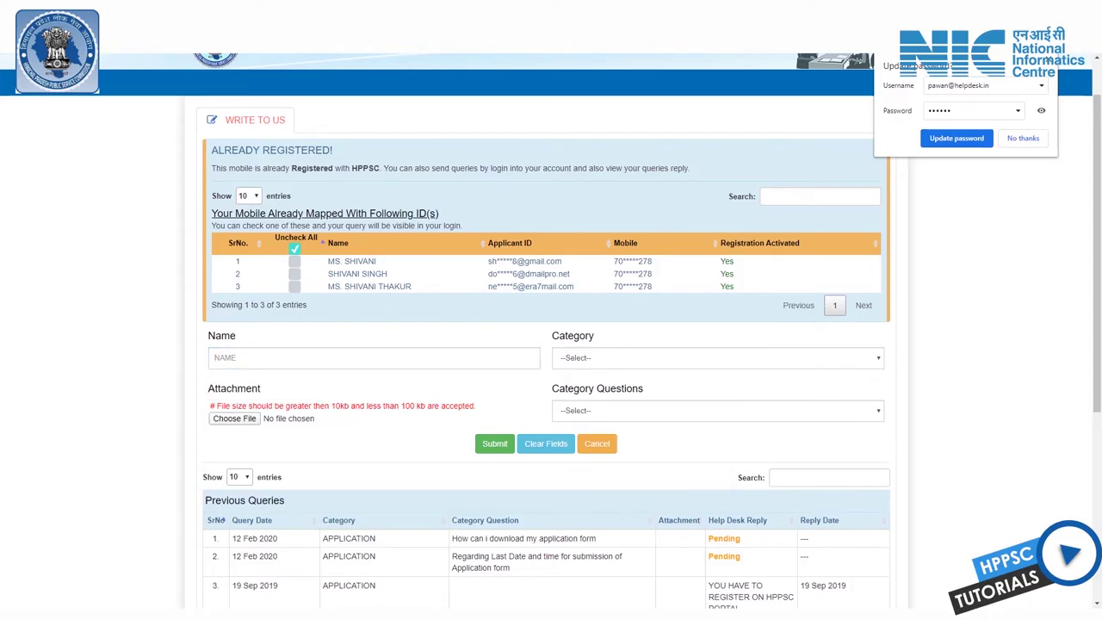
Step: For registered ID row 1, send the APPLICATION query 'How can i download my application form'
left_click(295, 260)
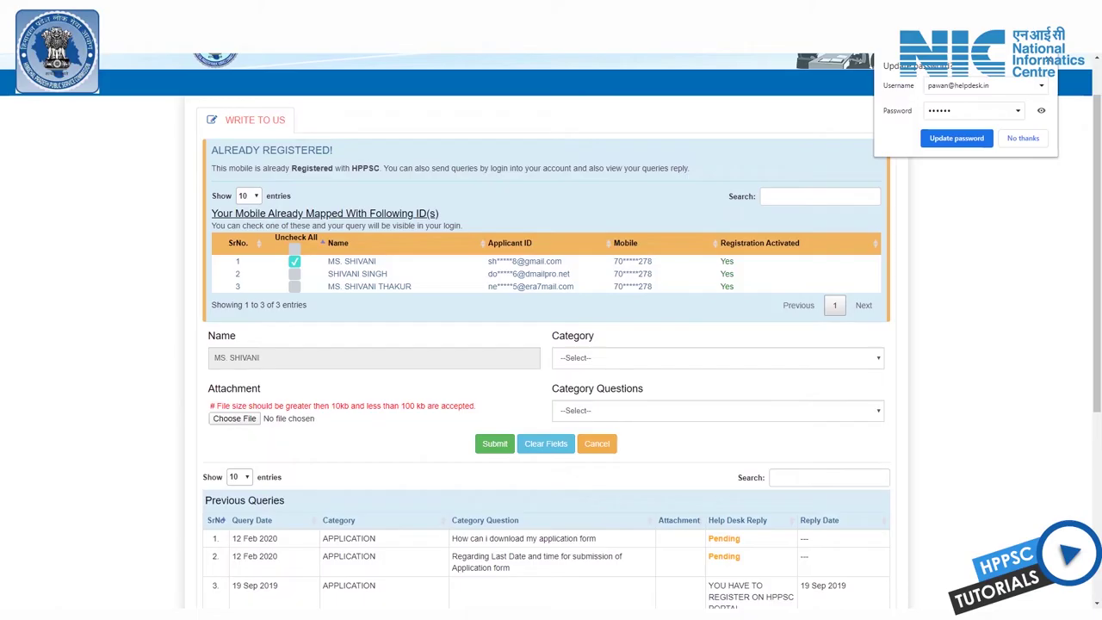
left_click(716, 357)
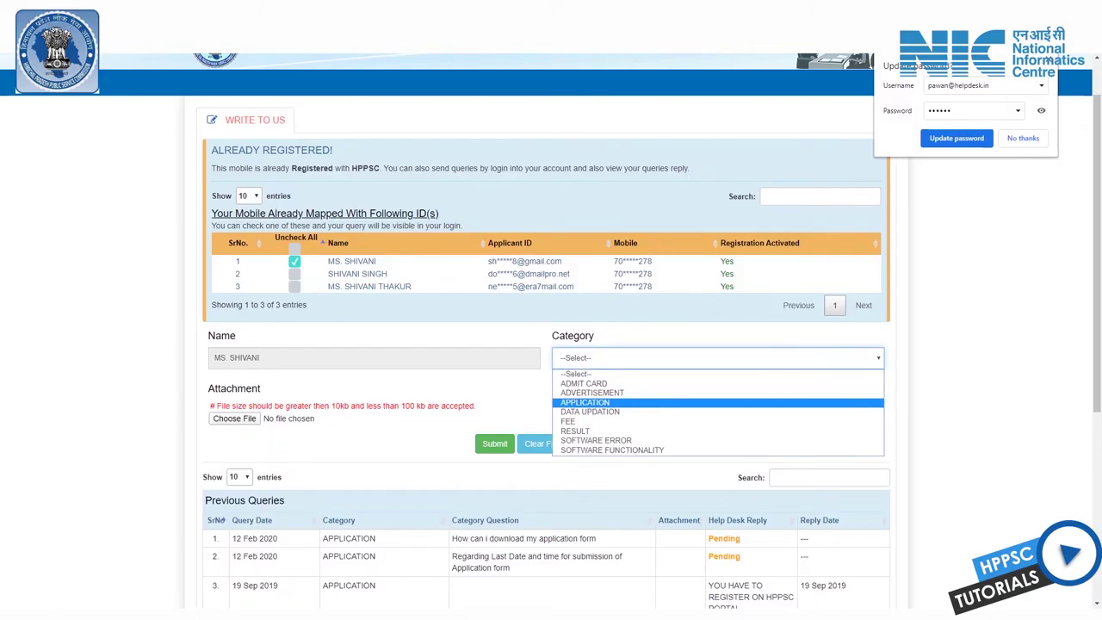
left_click(584, 402)
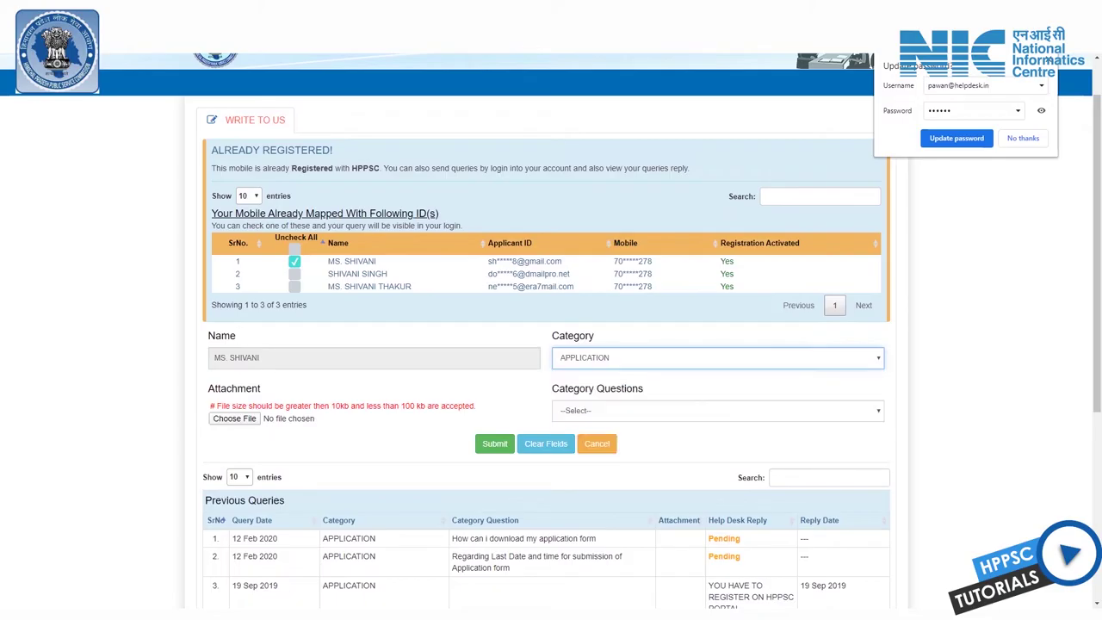
left_click(717, 410)
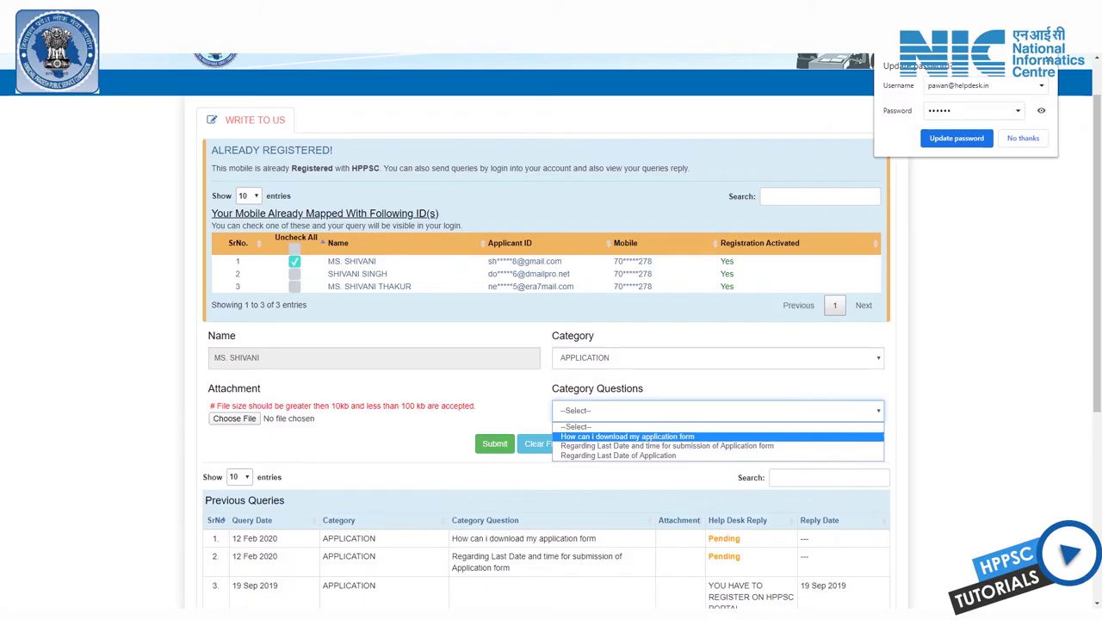
left_click(627, 436)
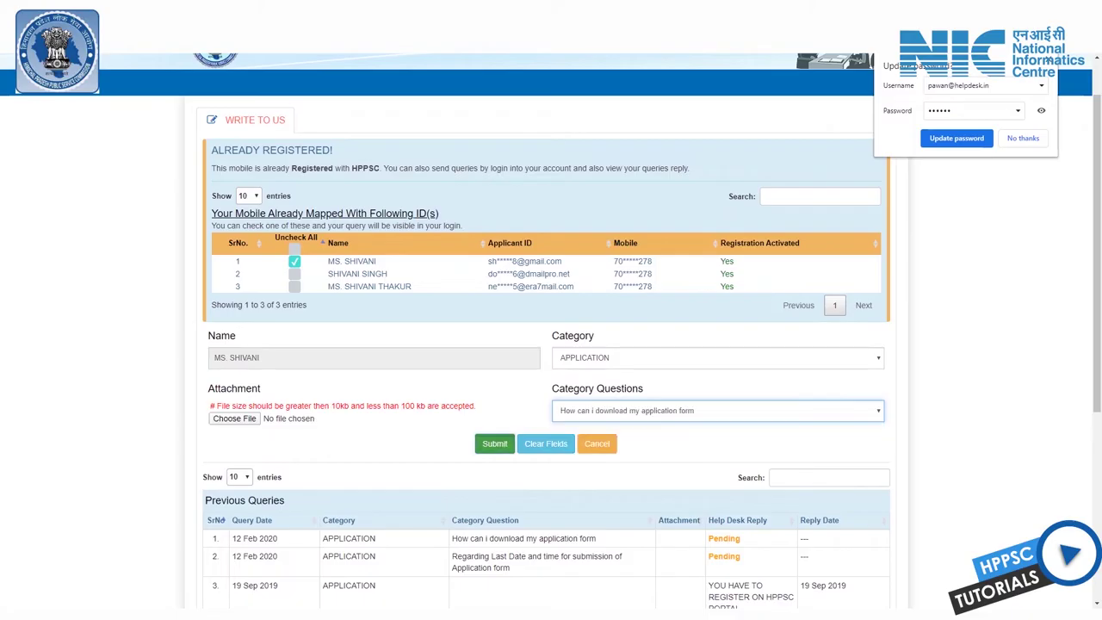
left_click(495, 443)
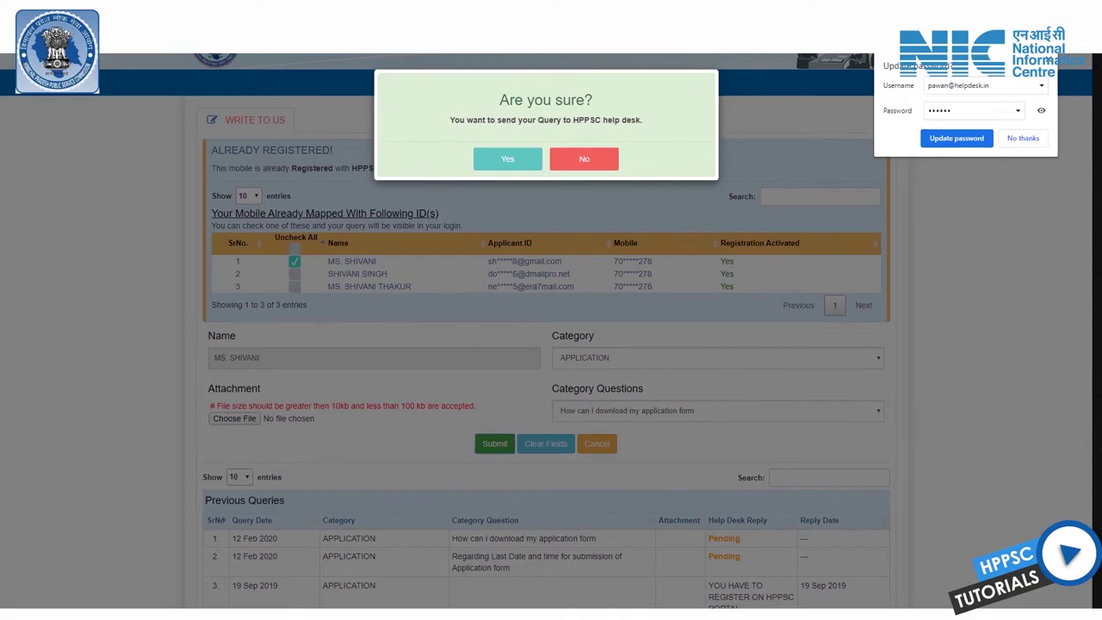
key("Return")
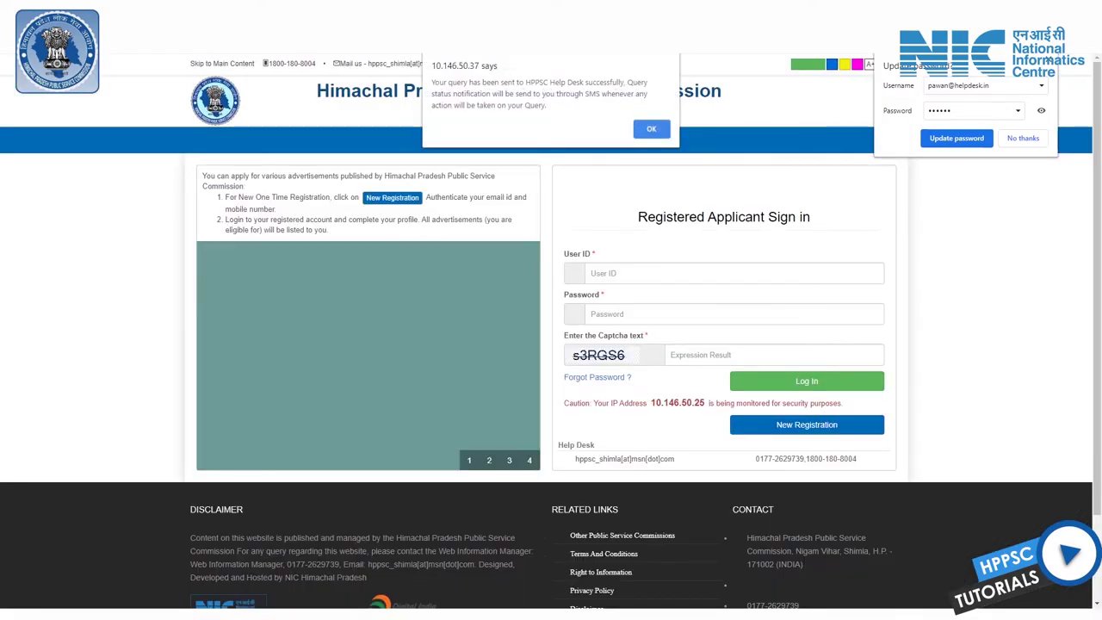
Step: Dismiss the query-sent alert and the Instructions popup, then go to the User ID field
left_click_drag(433, 81, 547, 105)
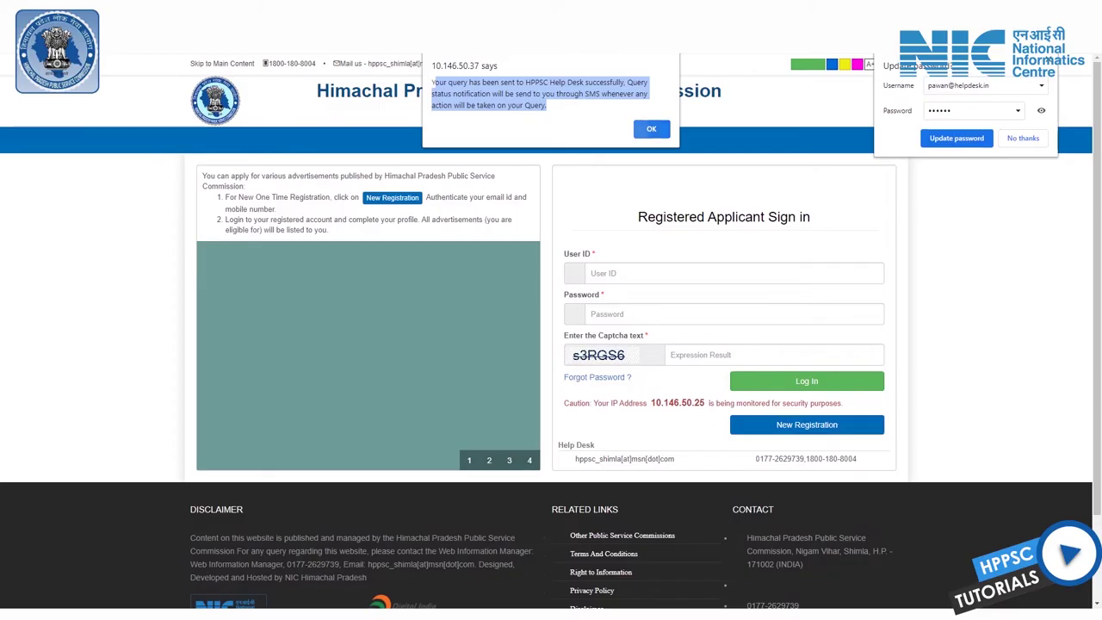
key("Return")
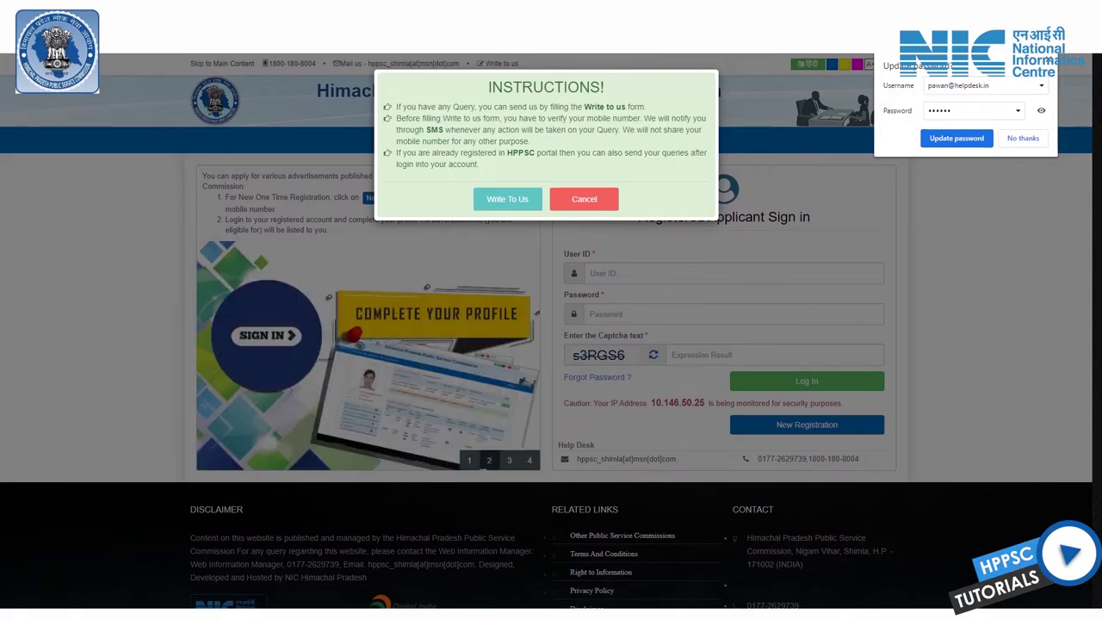
left_click(583, 199)
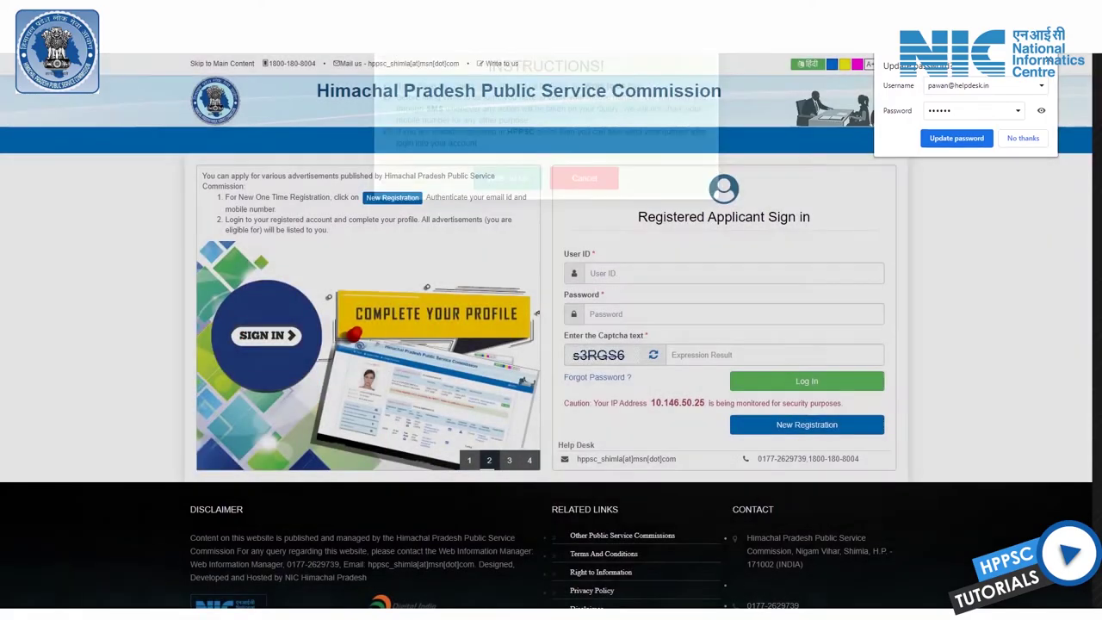
left_click(603, 273)
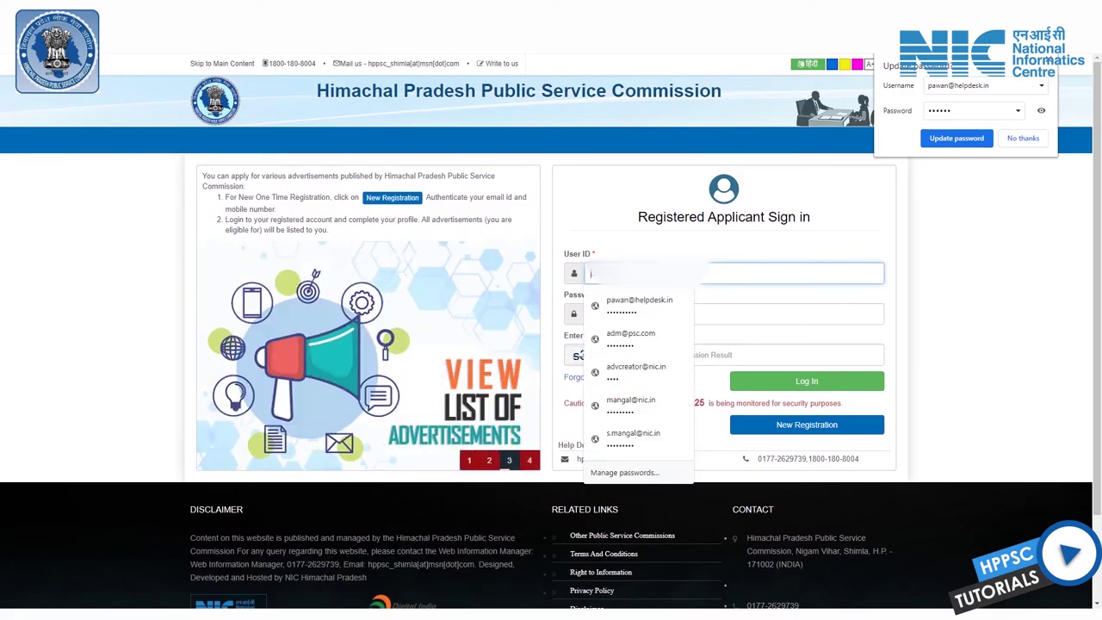
Step: Sign in using the saved user ID and password plus the captcha answer
key("Down")
key("Return")
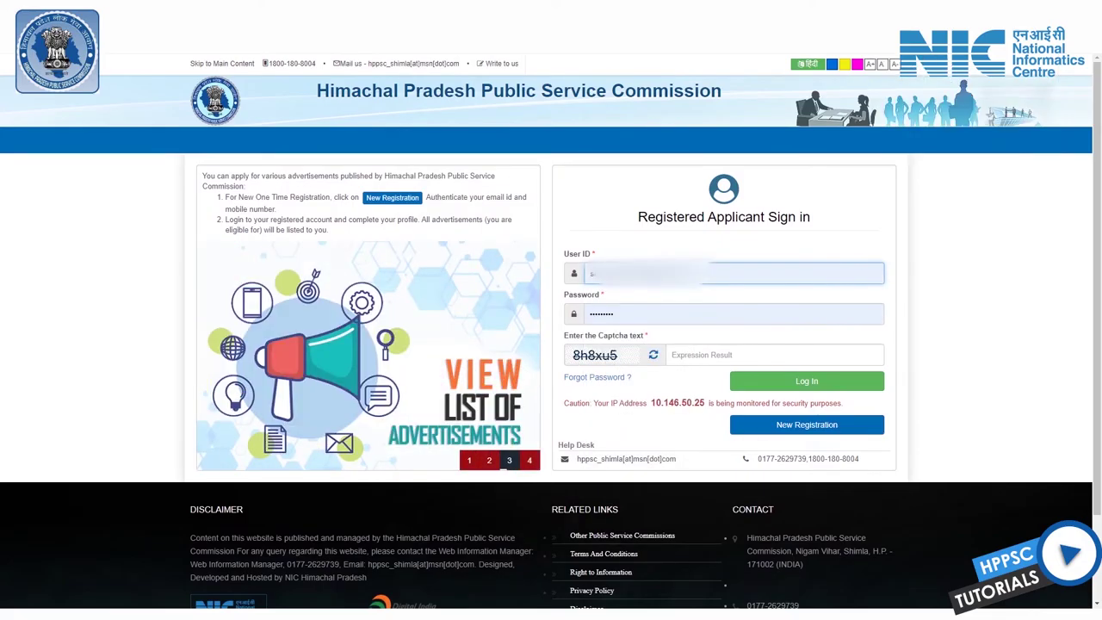
left_click(775, 354)
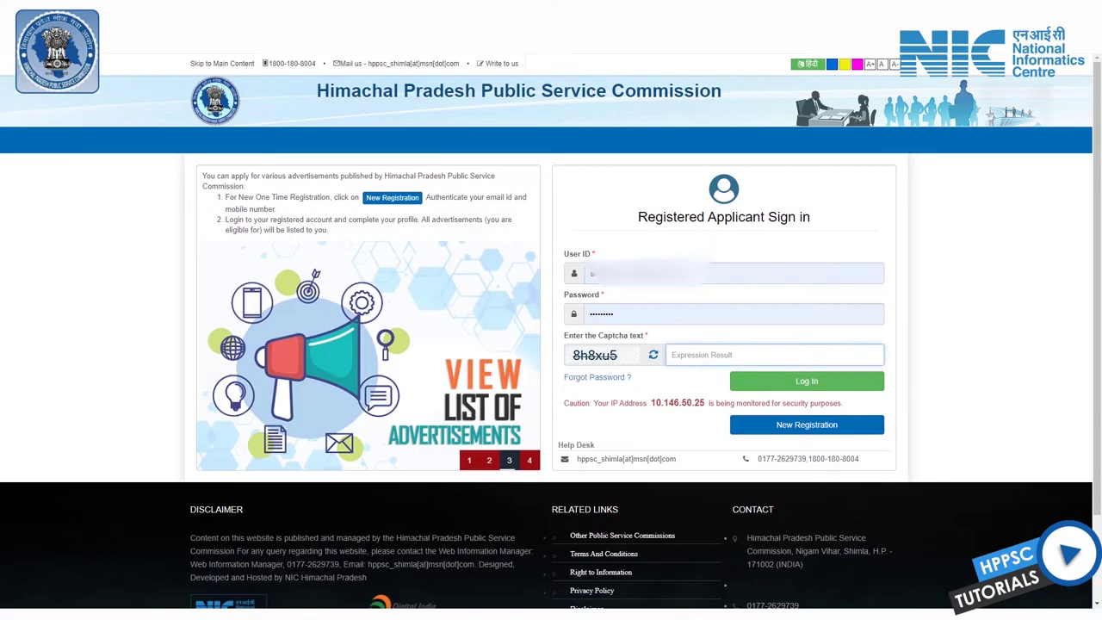
type("8h")
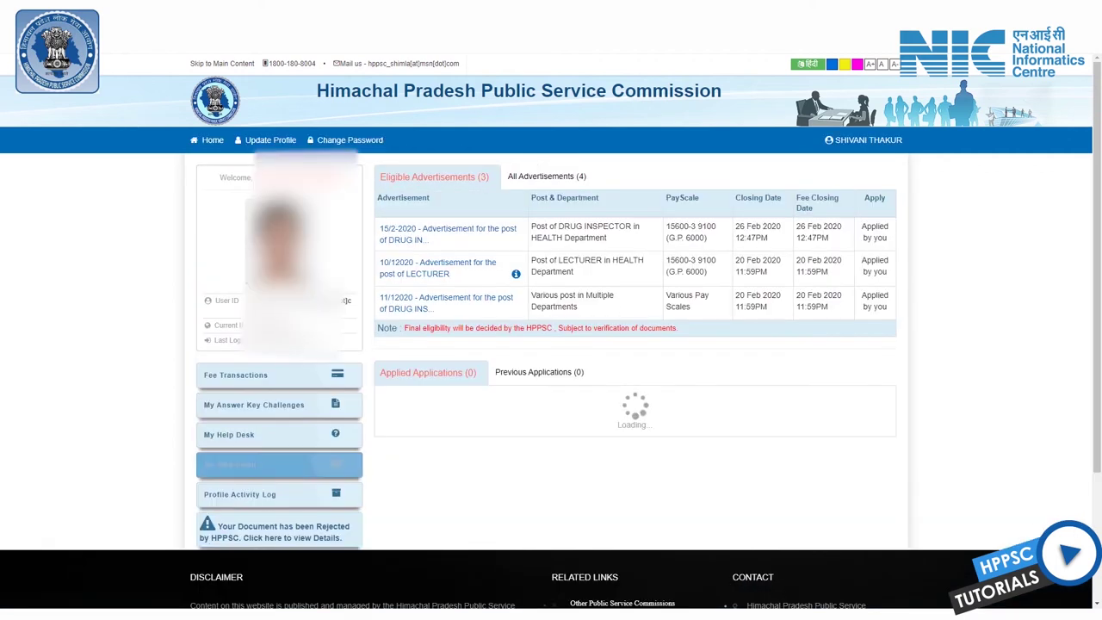
Step: On My Help Desk, check that the 20 Feb 2020 download-form query shows Pending
left_click(258, 434)
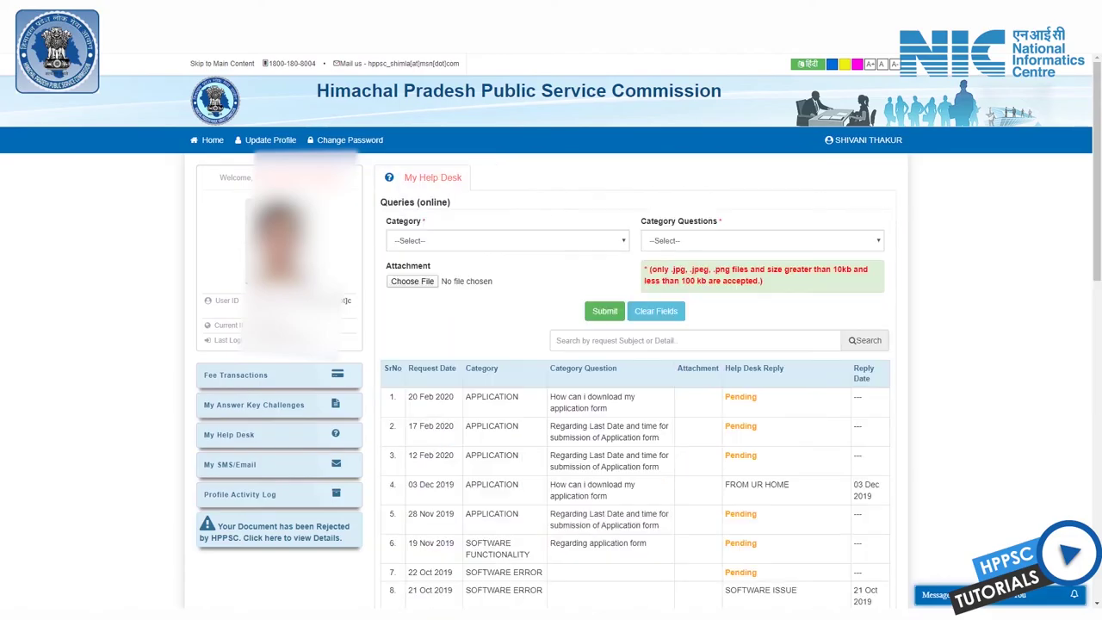
scroll(551, 344, "down", 1)
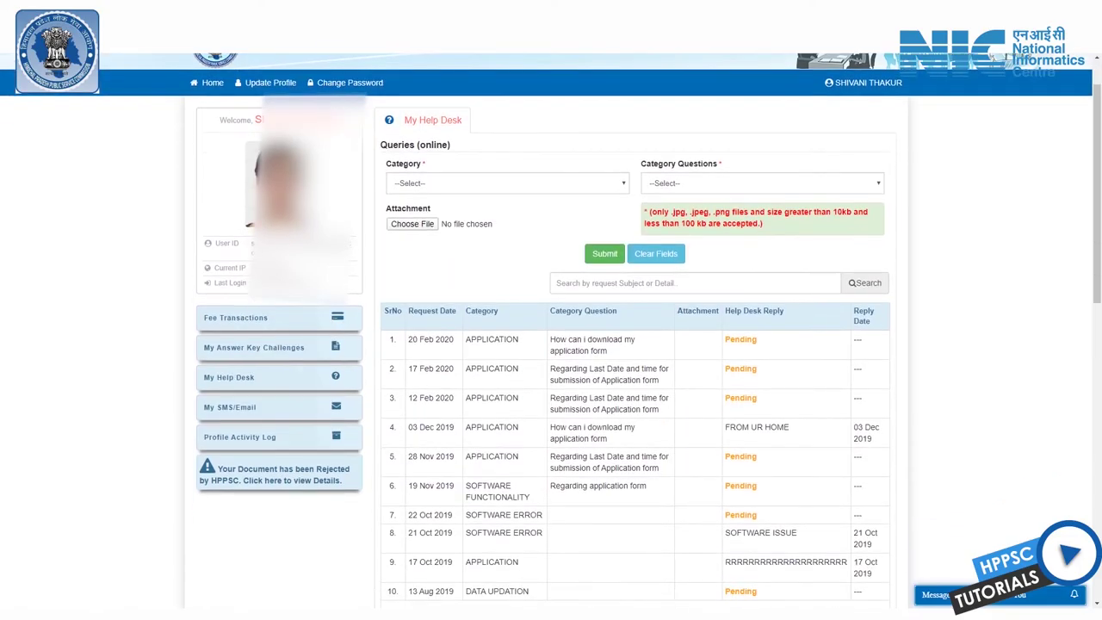
left_click_drag(408, 340, 567, 339)
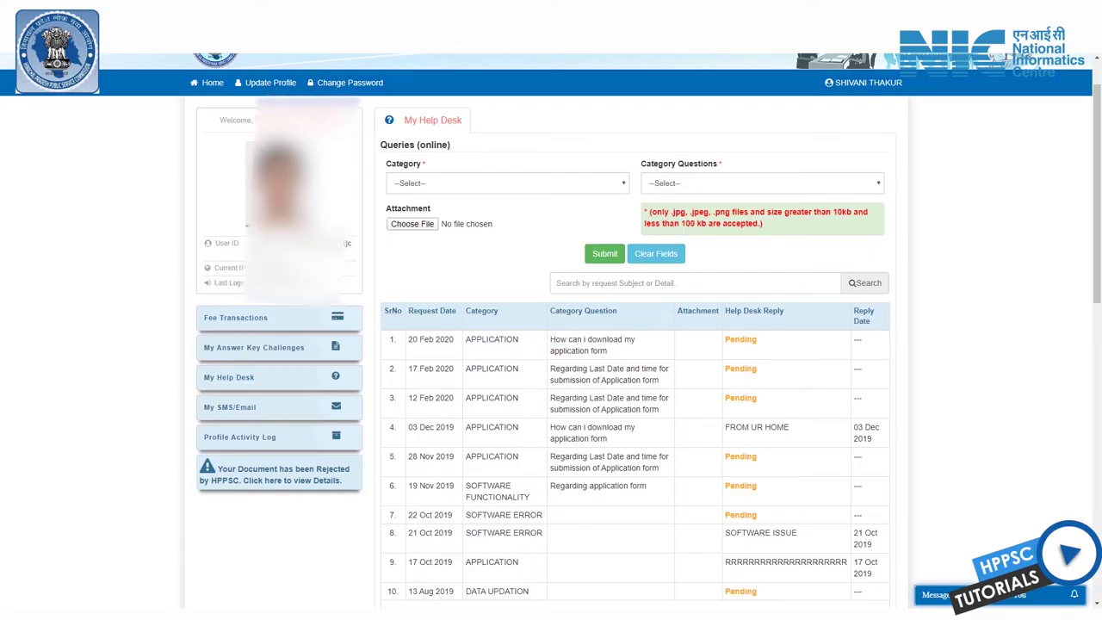
double_click(740, 339)
left_click(740, 340)
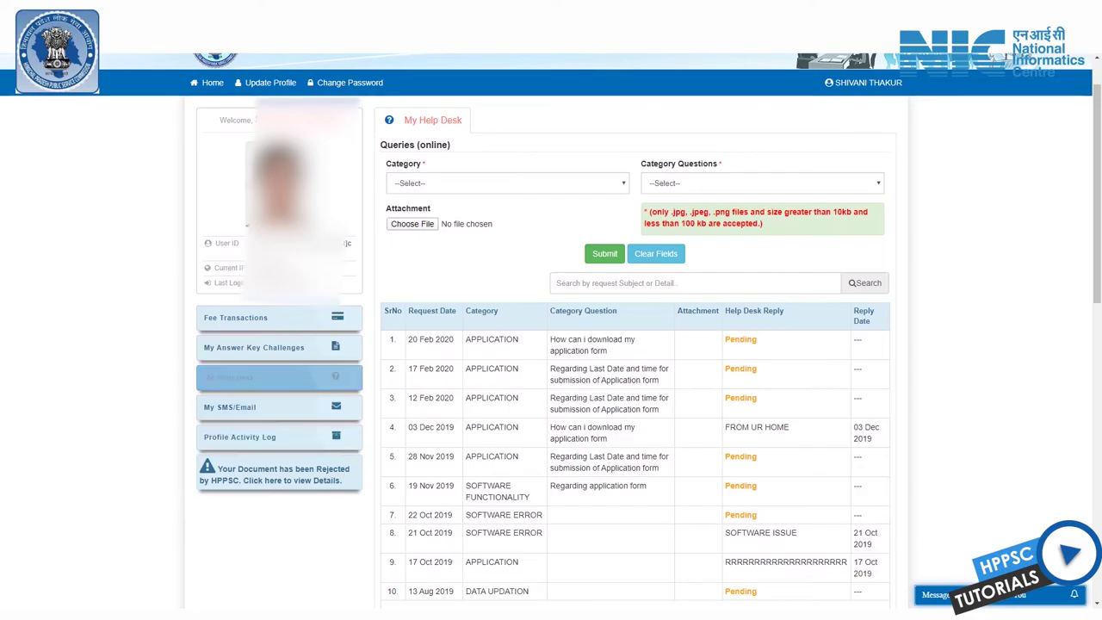
scroll(284, 382, "up", 2)
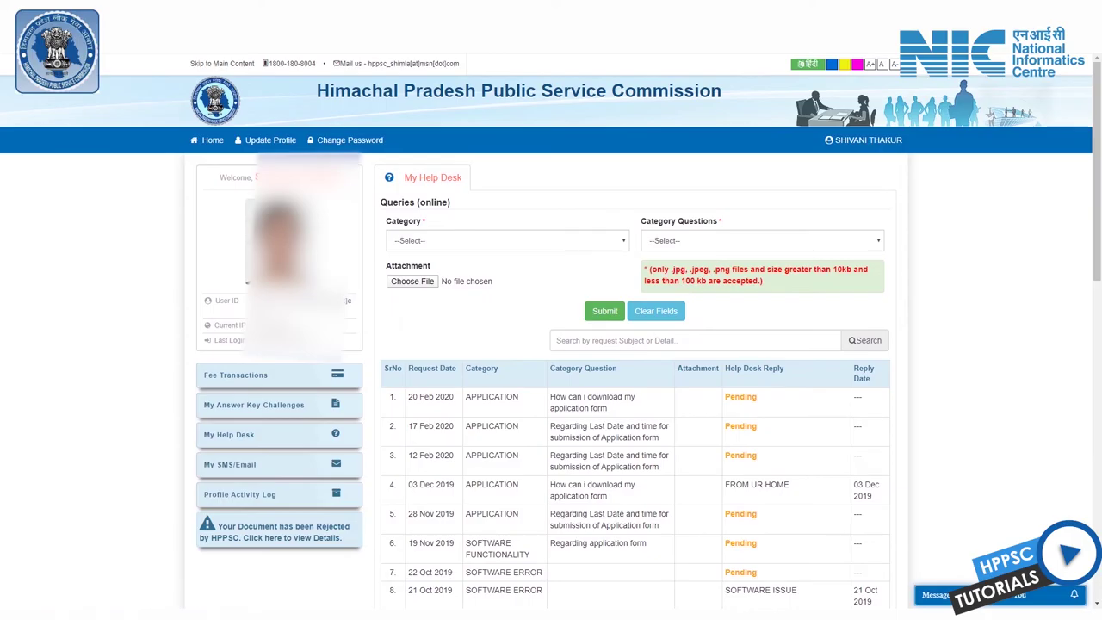
Step: Submit a query with category ADVERTISEMENT and question Regarding Advertisement
left_click(507, 241)
key("Escape")
key("alt+Down")
key("Return")
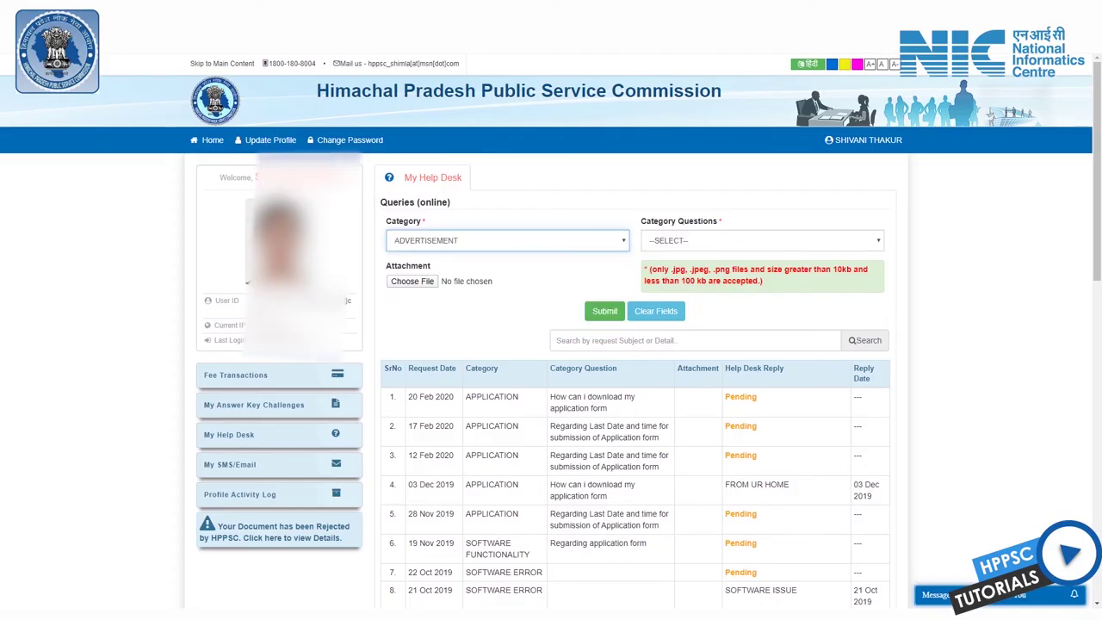
left_click(761, 240)
key("Down")
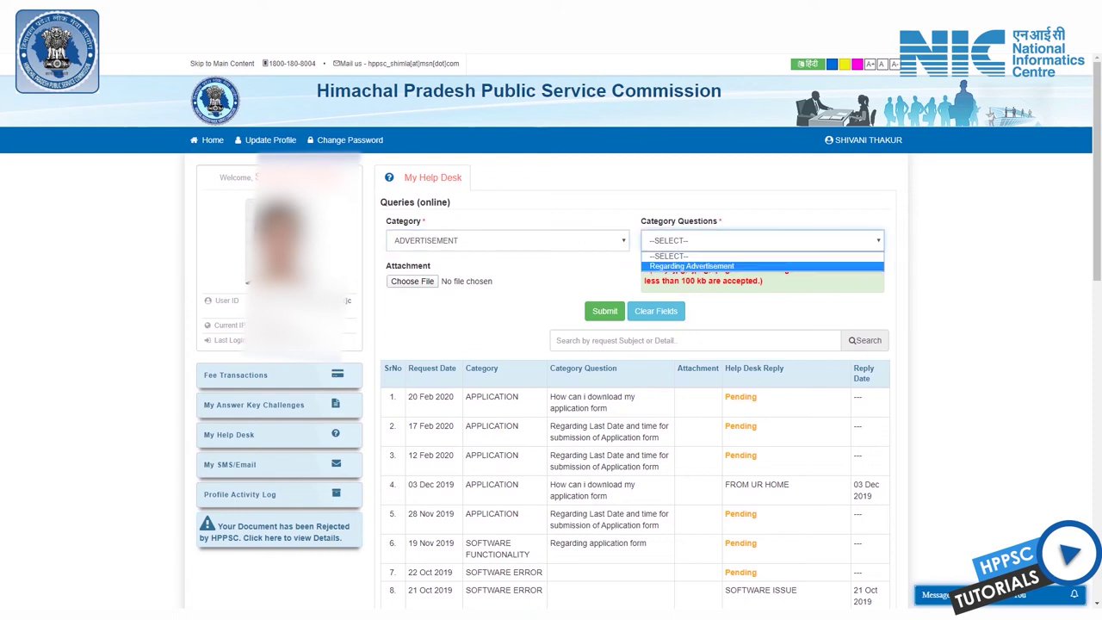
key("Return")
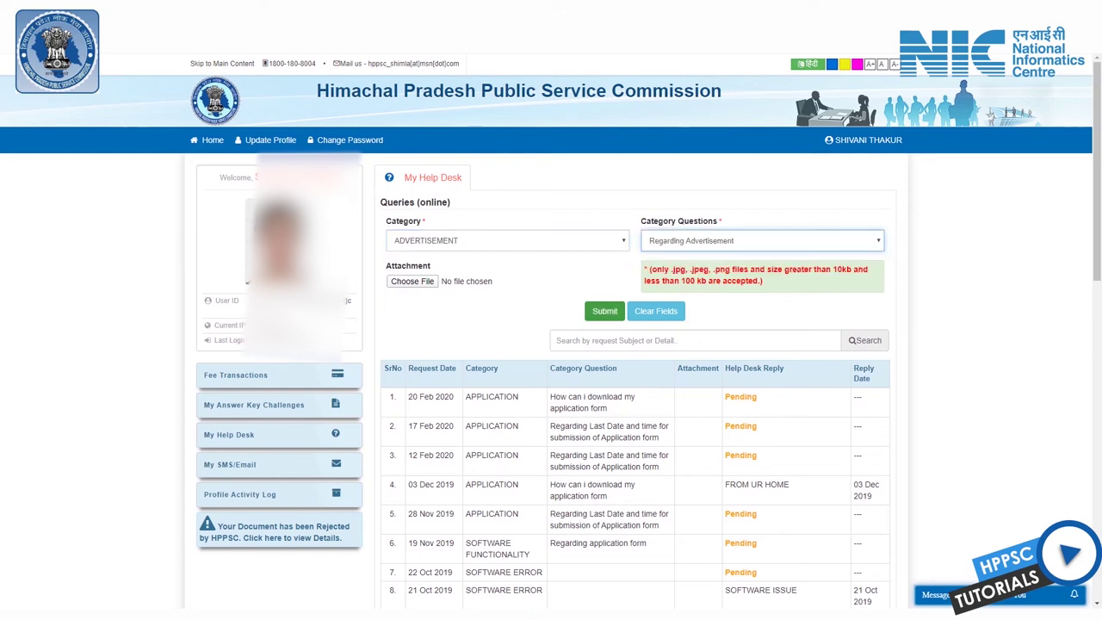
key("Tab")
key("Tab")
key("Return")
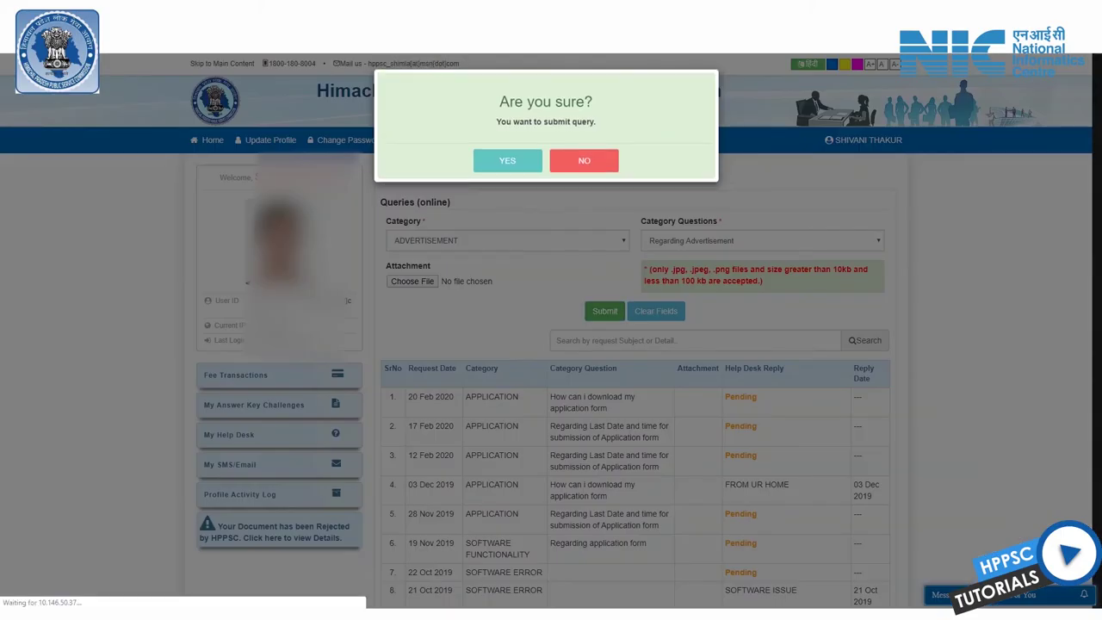
Step: Confirm the new Regarding Advertisement query appears in the list as Pending
scroll(551, 344, "down", 1)
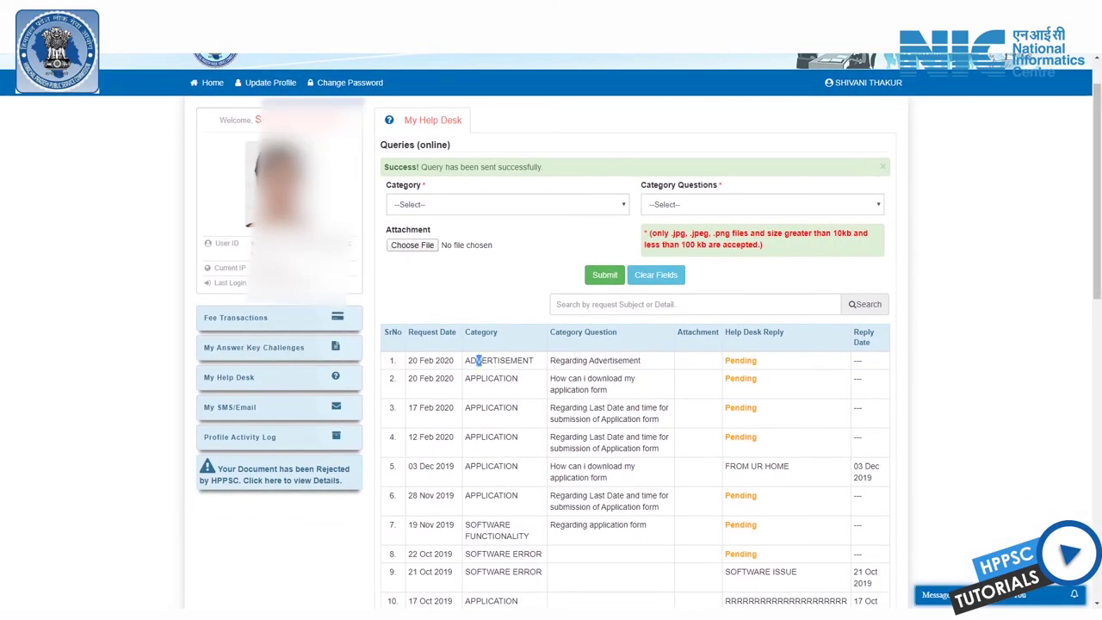
left_click_drag(476, 360, 641, 360)
left_click_drag(724, 359, 757, 360)
Step: Scroll down to the Queries (On Call) table and find its heading
scroll(551, 344, "down", 5)
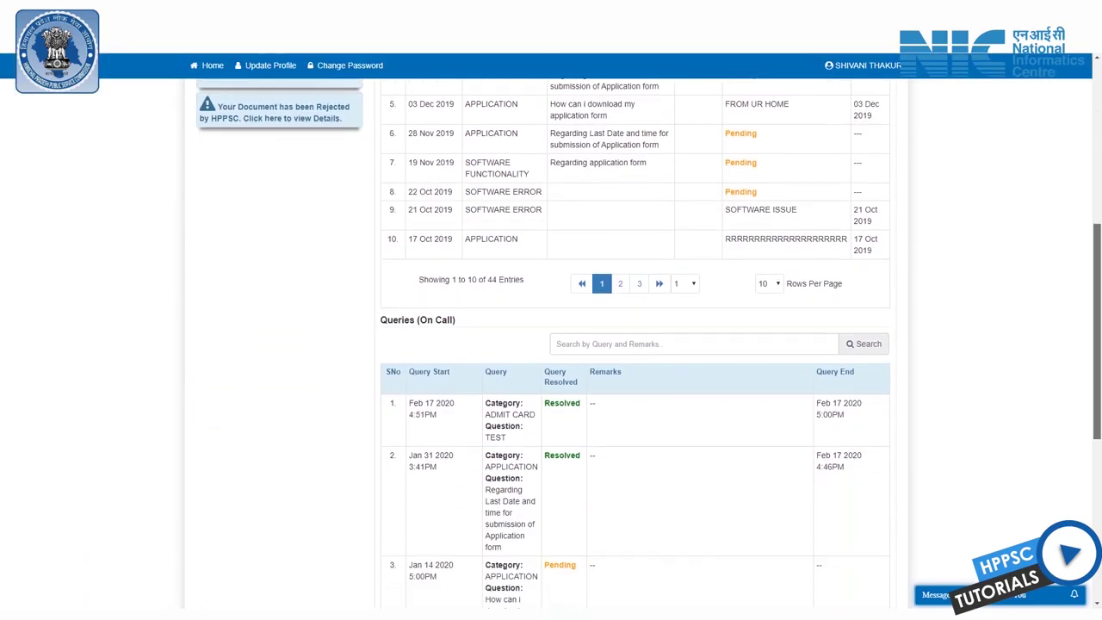
scroll(550, 344, "down", 1)
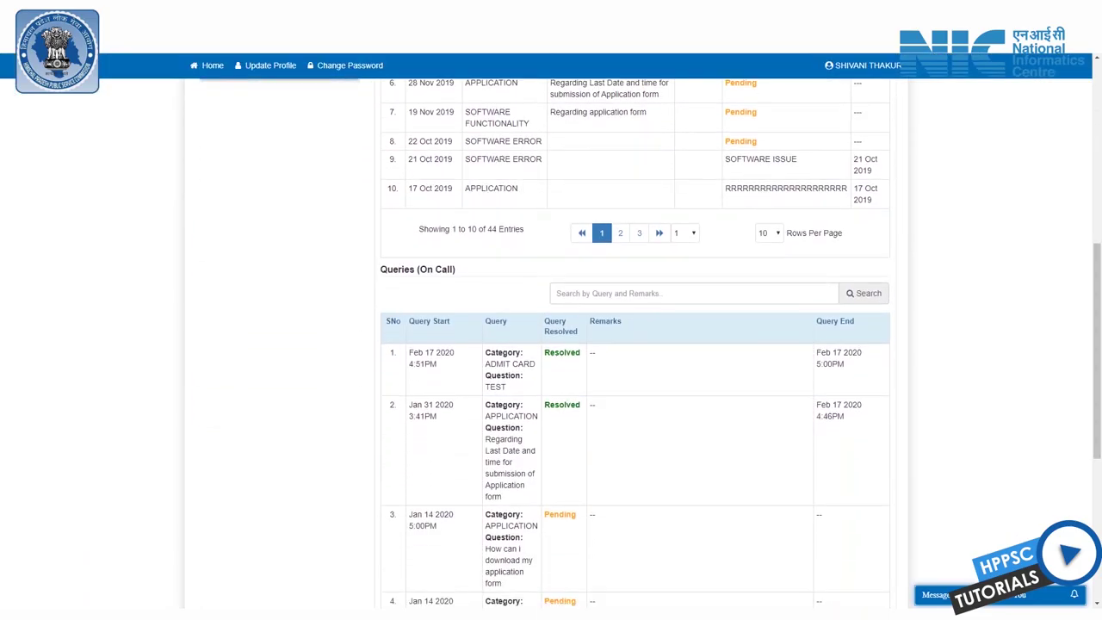
left_click_drag(410, 269, 455, 270)
left_click(455, 270)
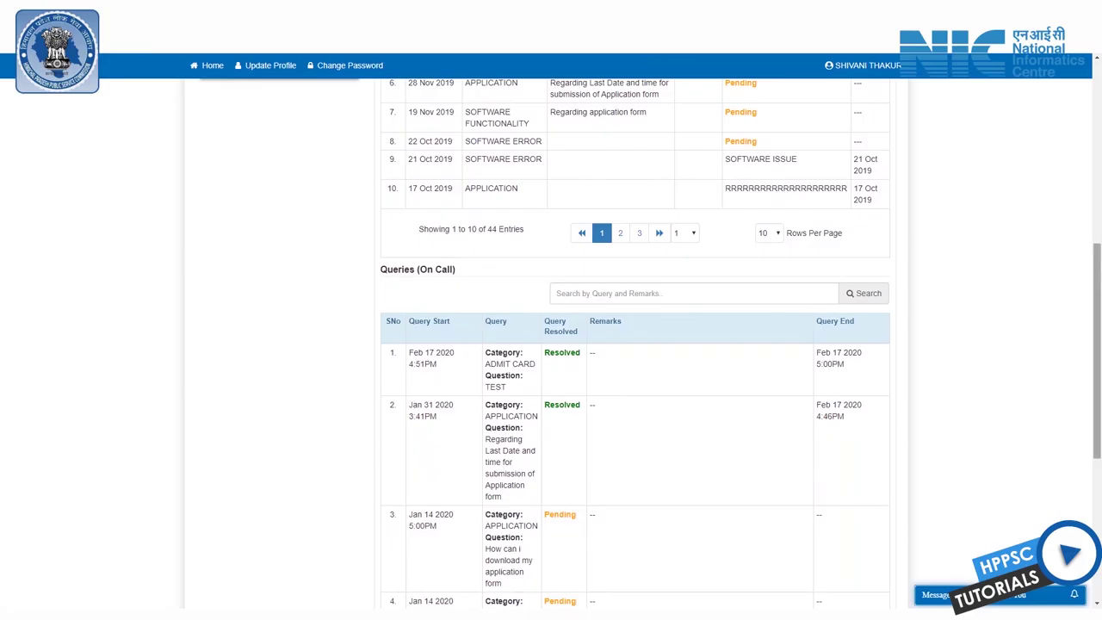
scroll(551, 345, "up", 1)
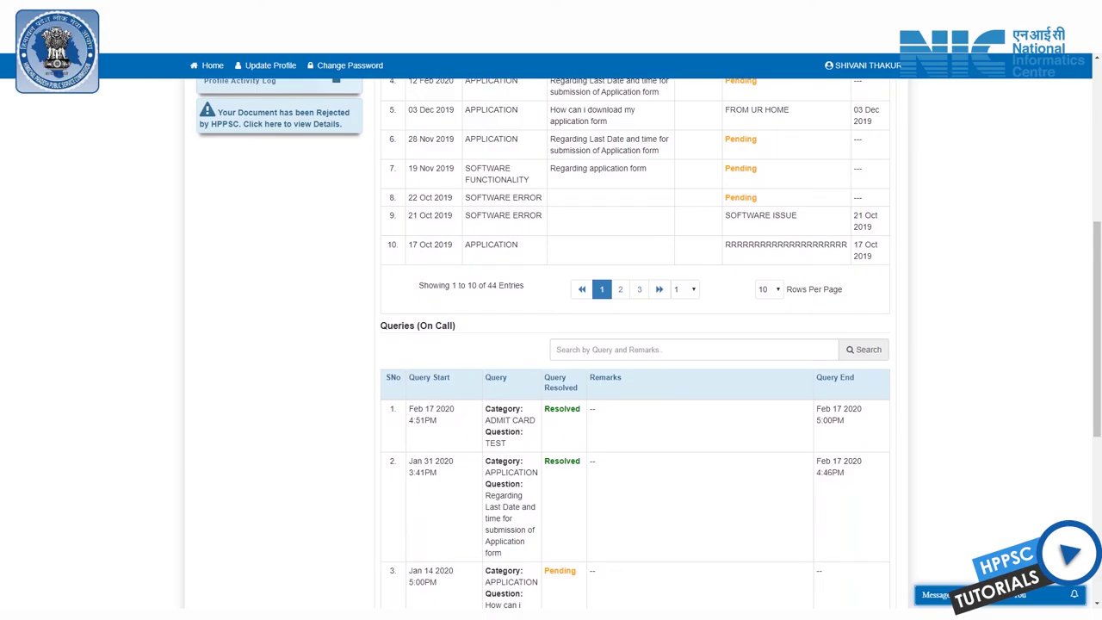
Step: Check the first On Call query's category, status, remark and end time, then return to the top for the reply
left_click_drag(495, 409, 523, 431)
left_click_drag(557, 408, 595, 409)
double_click(592, 409)
left_click_drag(822, 420, 844, 420)
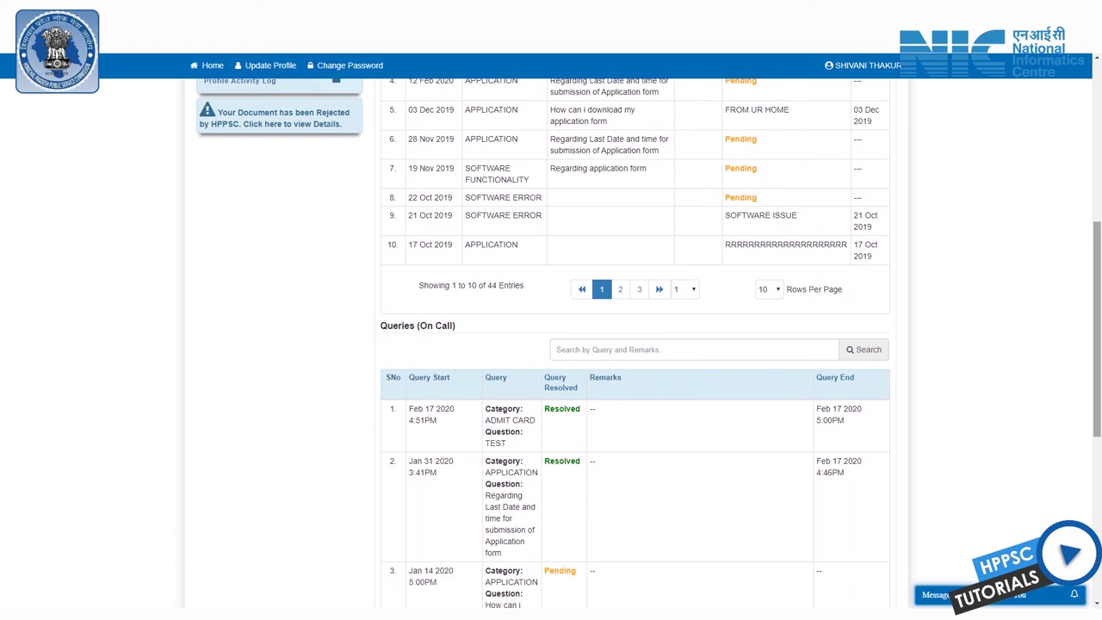
scroll(635, 344, "up", 5)
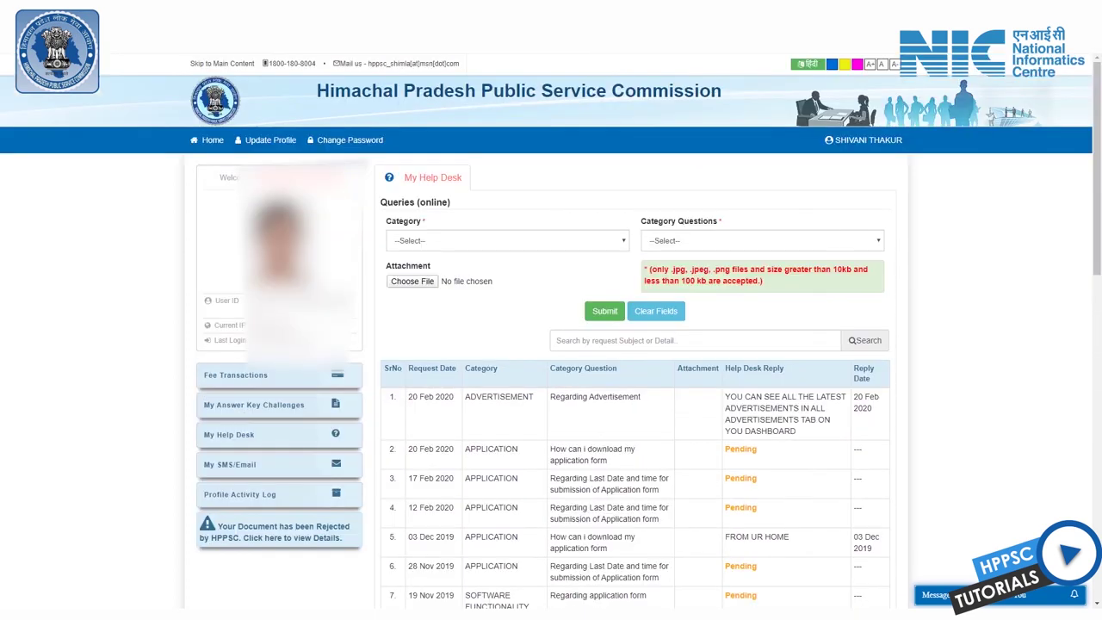
left_click_drag(407, 396, 454, 396)
left_click_drag(533, 397, 492, 397)
left_click_drag(724, 397, 795, 431)
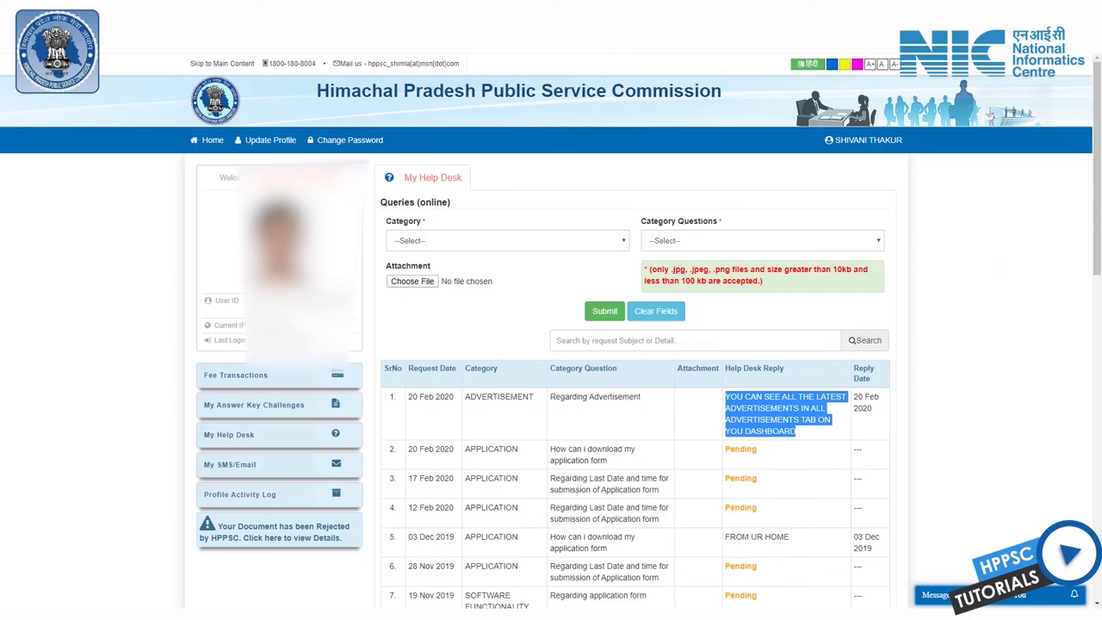
left_click_drag(854, 396, 879, 407)
left_click(865, 402)
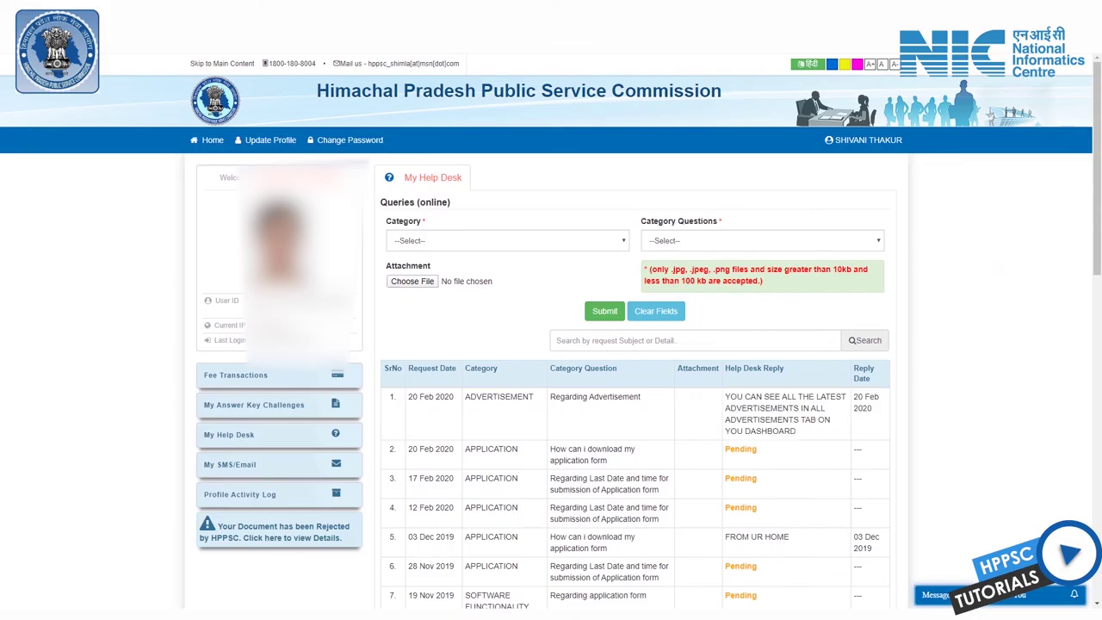